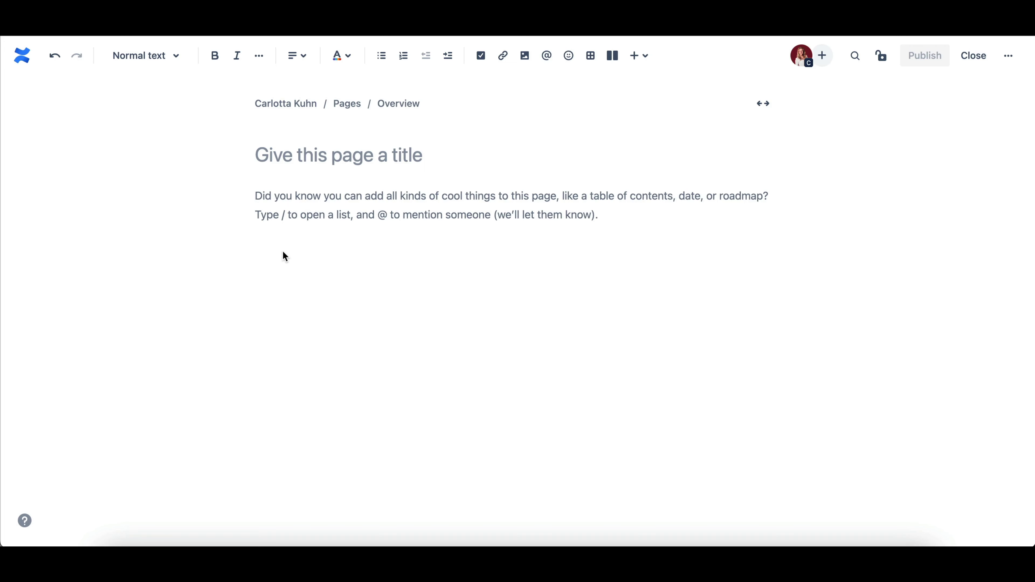
# - Insert a draw.io Diagram into the empty Confluence page using the /draw command
pyautogui.click(285, 257)
pyautogui.write('/draw')
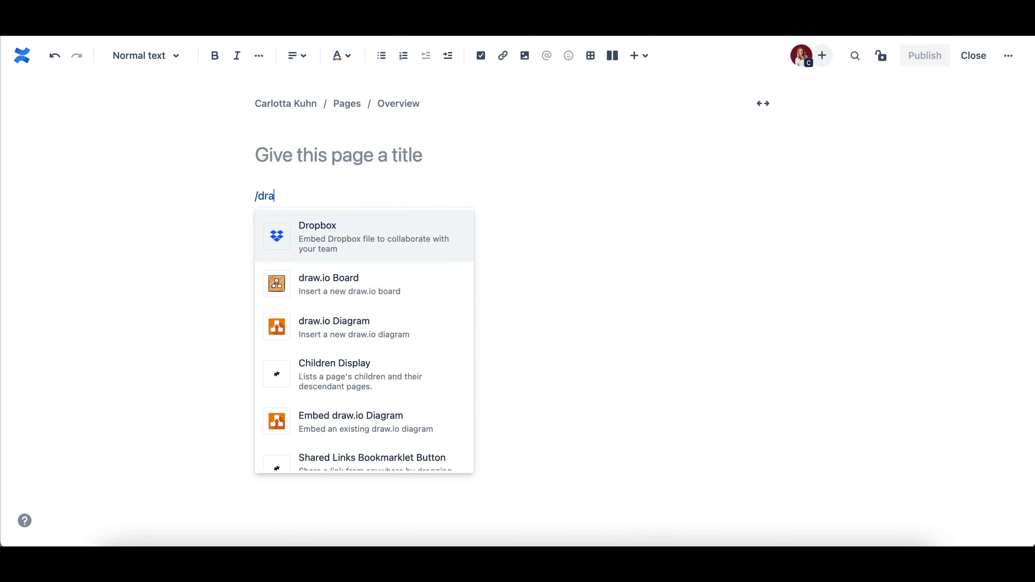
pyautogui.click(299, 278)
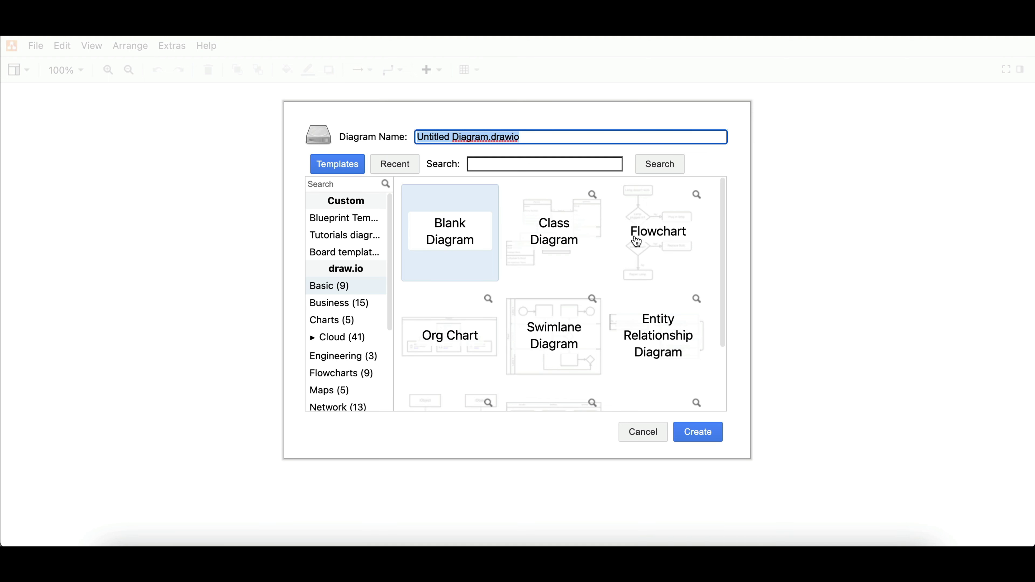
# - Start the new diagram from the Flowchart template in the Basic category
pyautogui.click(337, 374)
pyautogui.scroll(-2, 545, 295)
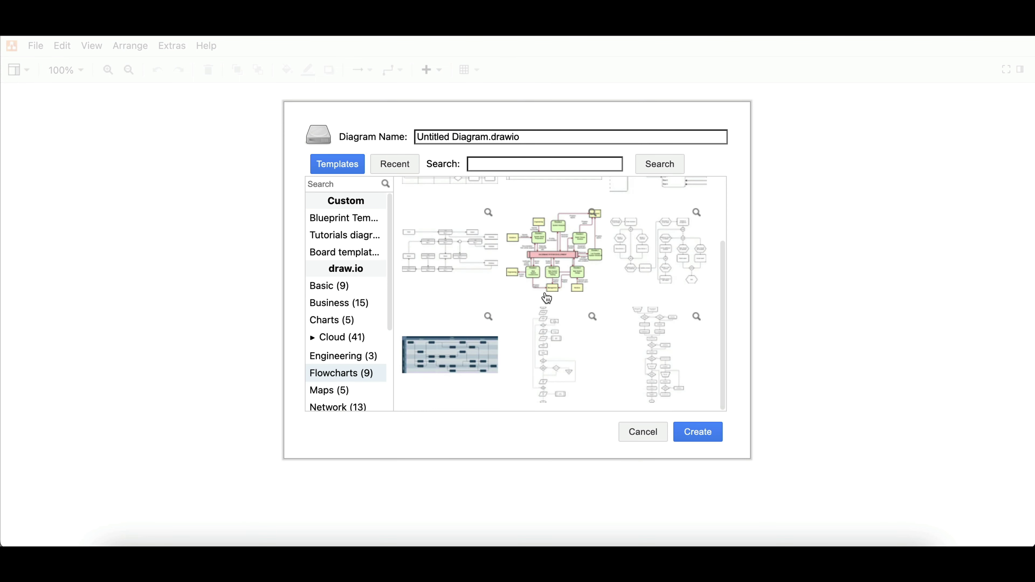
pyautogui.click(353, 290)
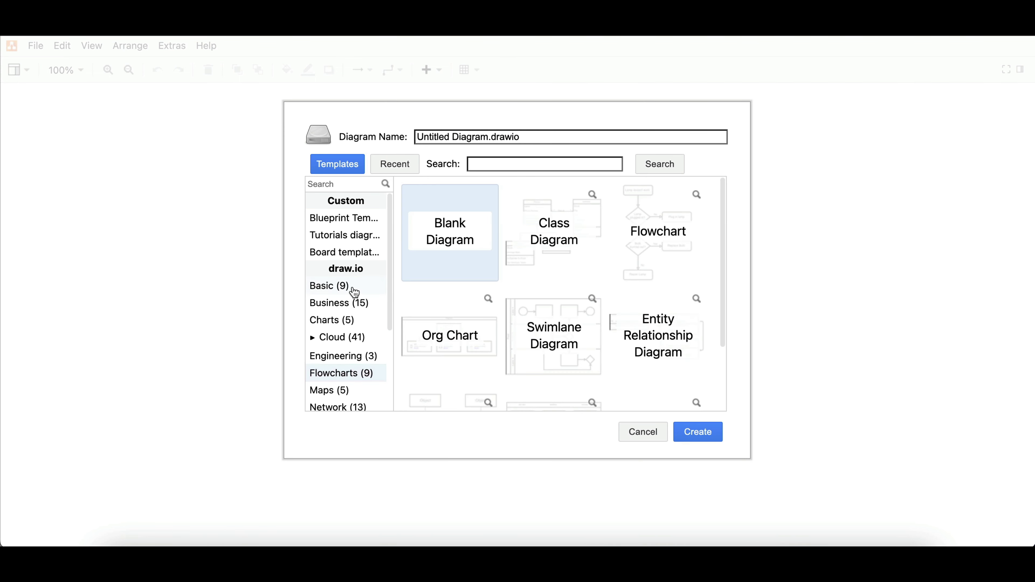
pyautogui.click(663, 238)
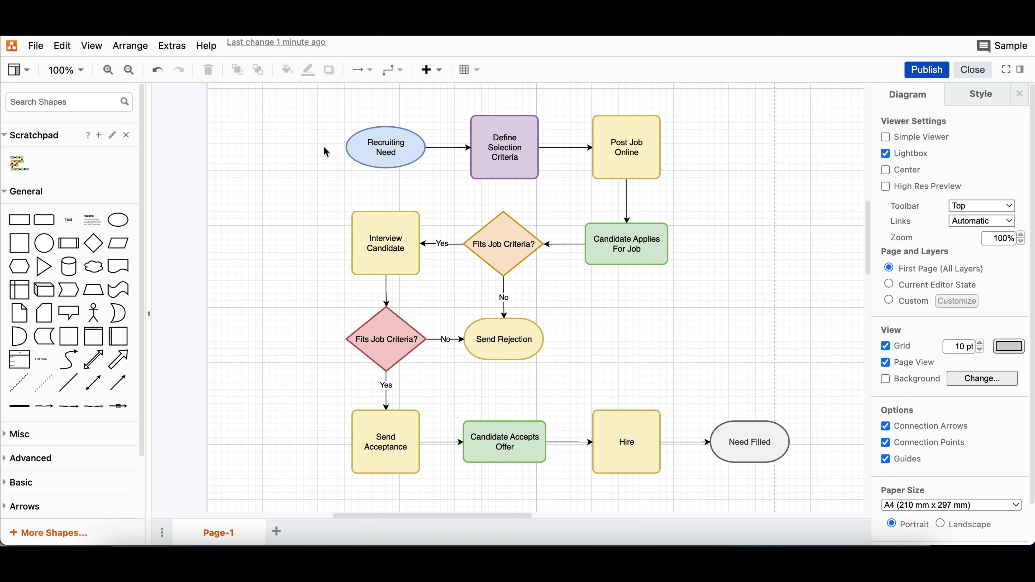
# - Make Define Selection Criteria yellow and the lower Fits Job Criteria? diamond orange
pyautogui.click(506, 149)
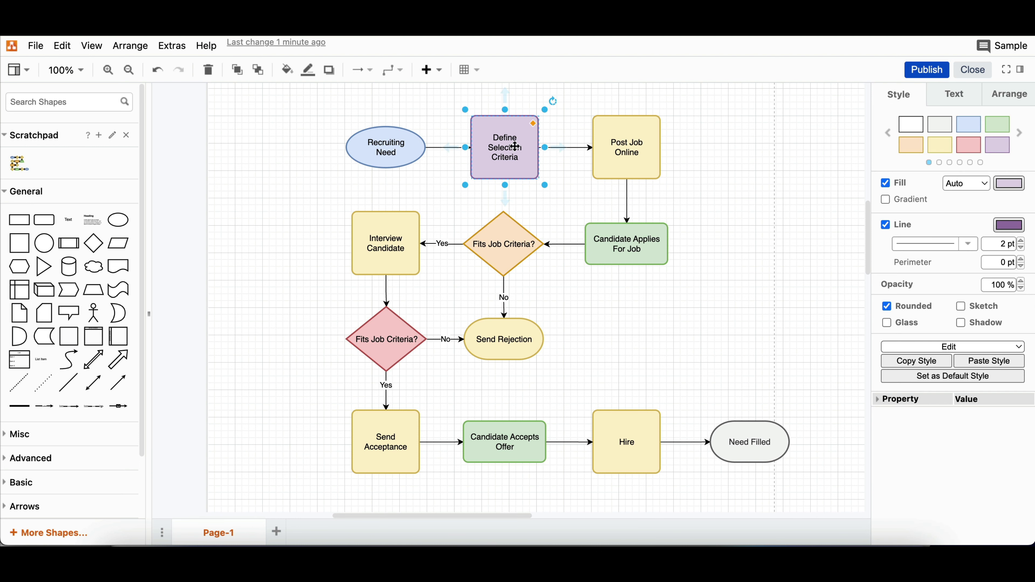
pyautogui.click(944, 147)
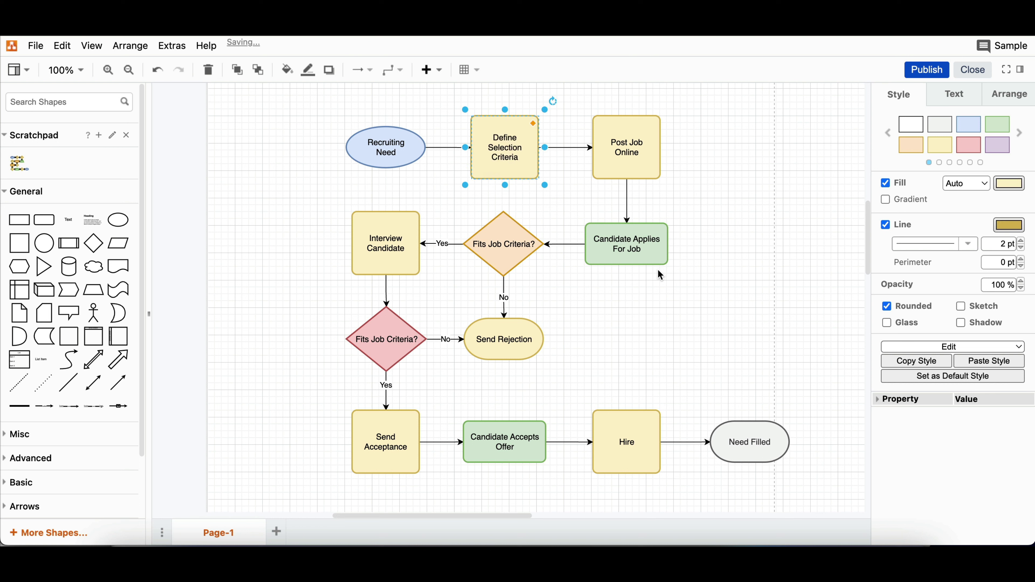
pyautogui.click(387, 327)
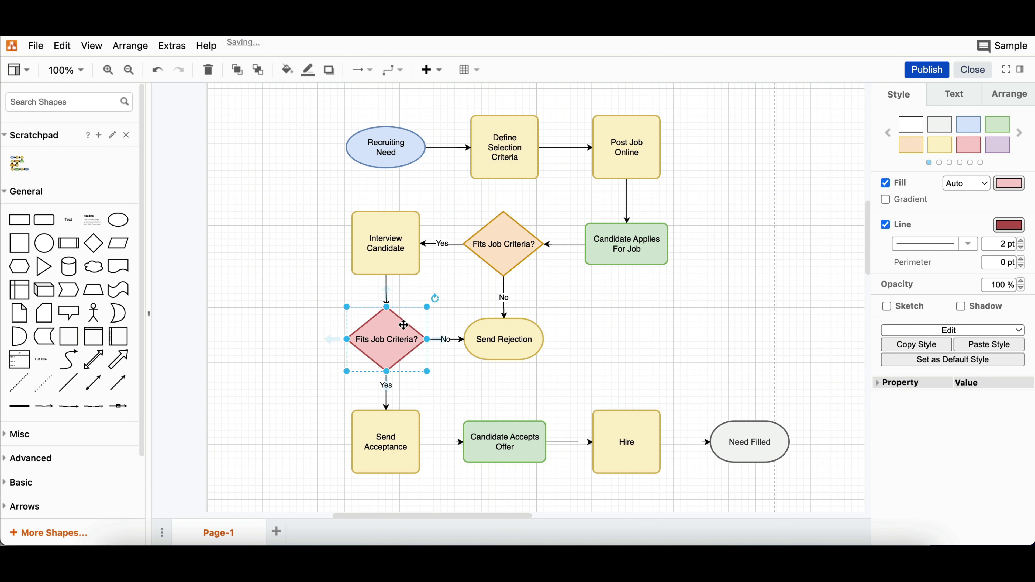
pyautogui.click(911, 147)
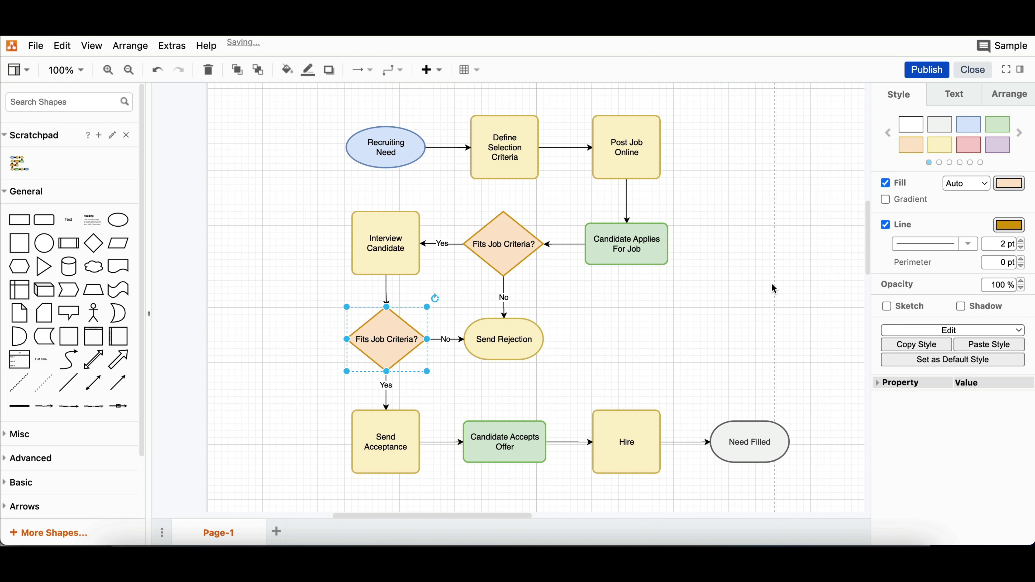
# - Make the Need Filled end shape blue and deselect it
pyautogui.click(766, 430)
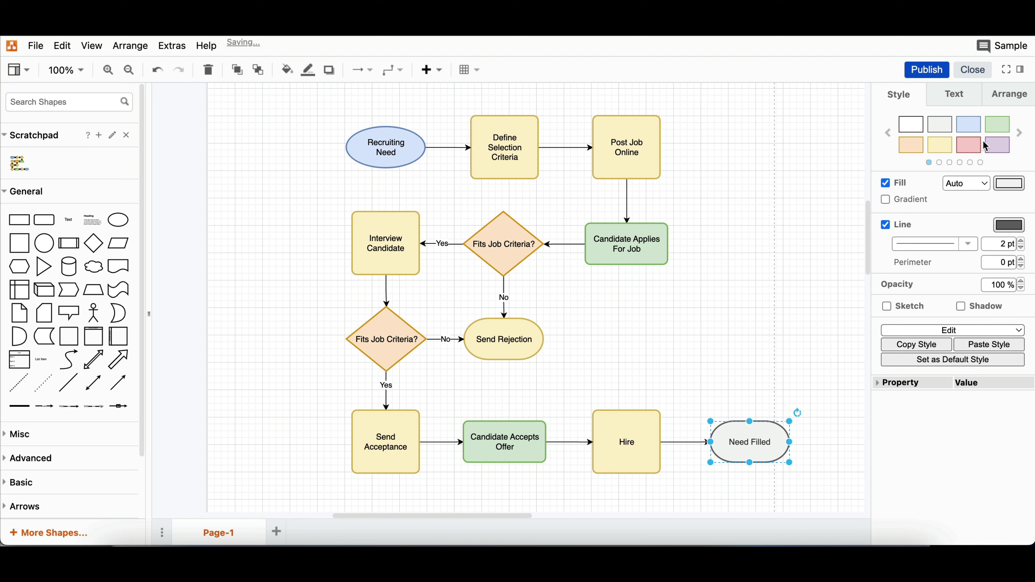
pyautogui.click(972, 133)
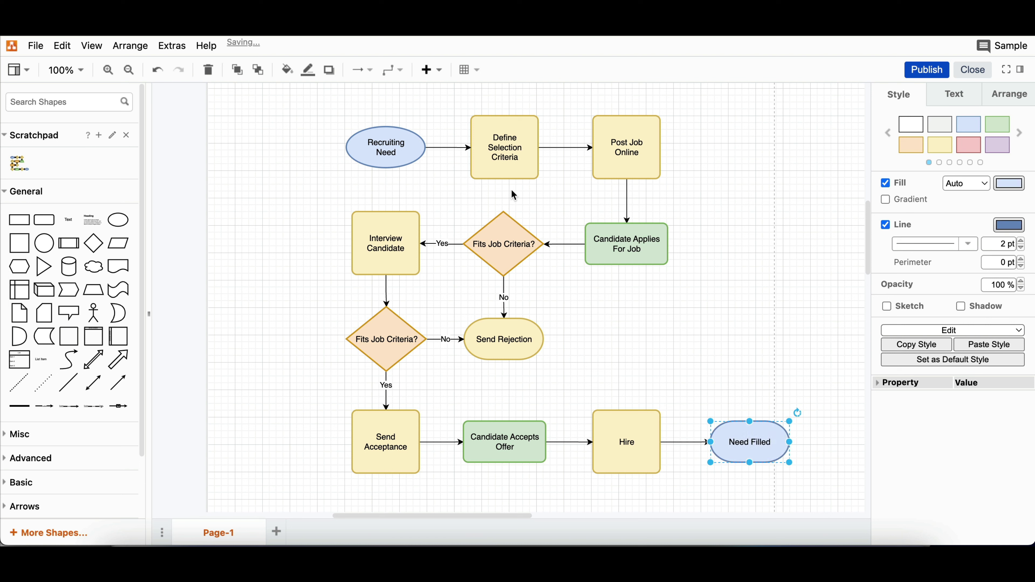
pyautogui.click(448, 185)
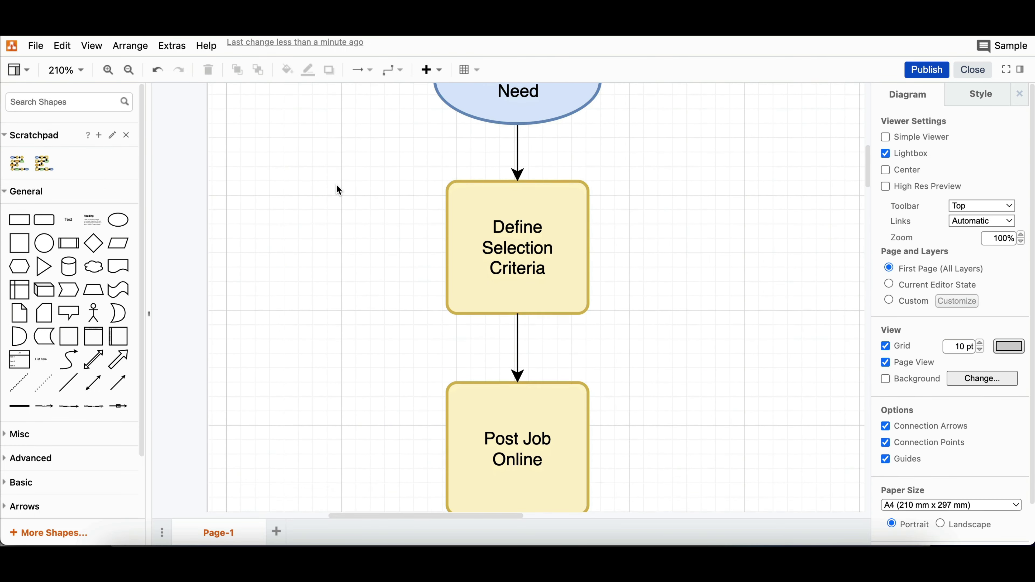
pyautogui.scroll(-8, 337, 186)
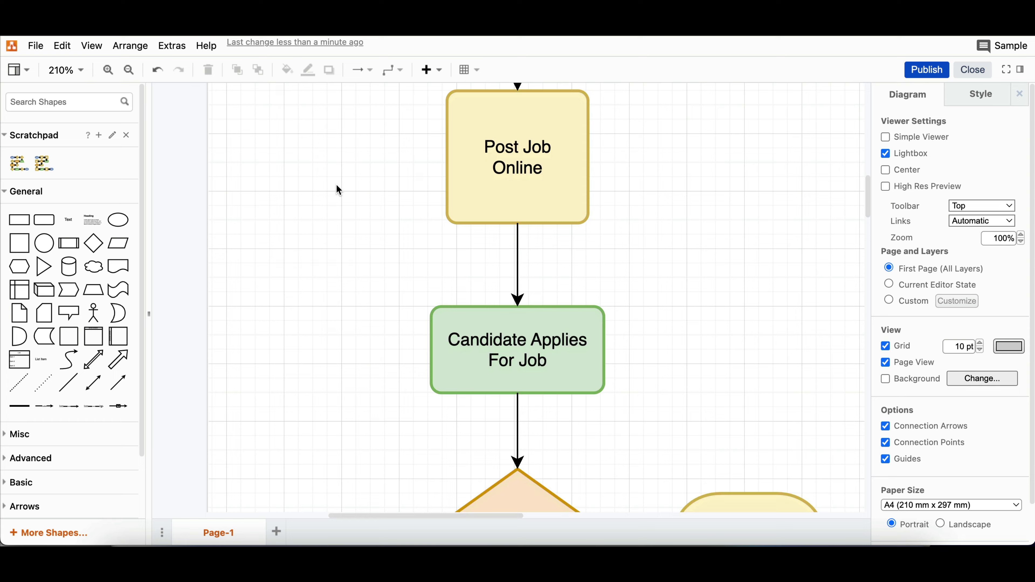
pyautogui.scroll(-8, 337, 188)
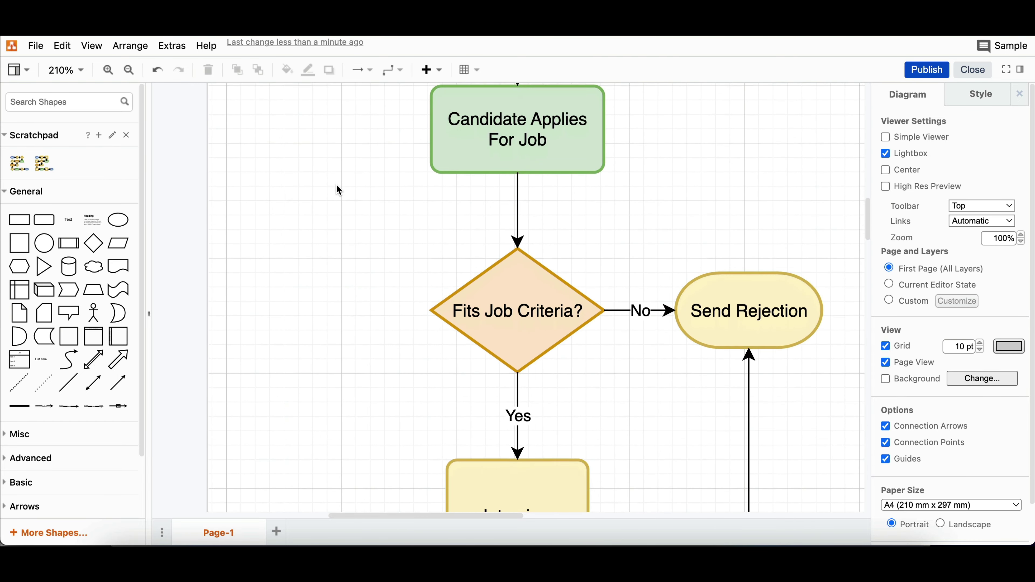
pyautogui.scroll(-8, 338, 188)
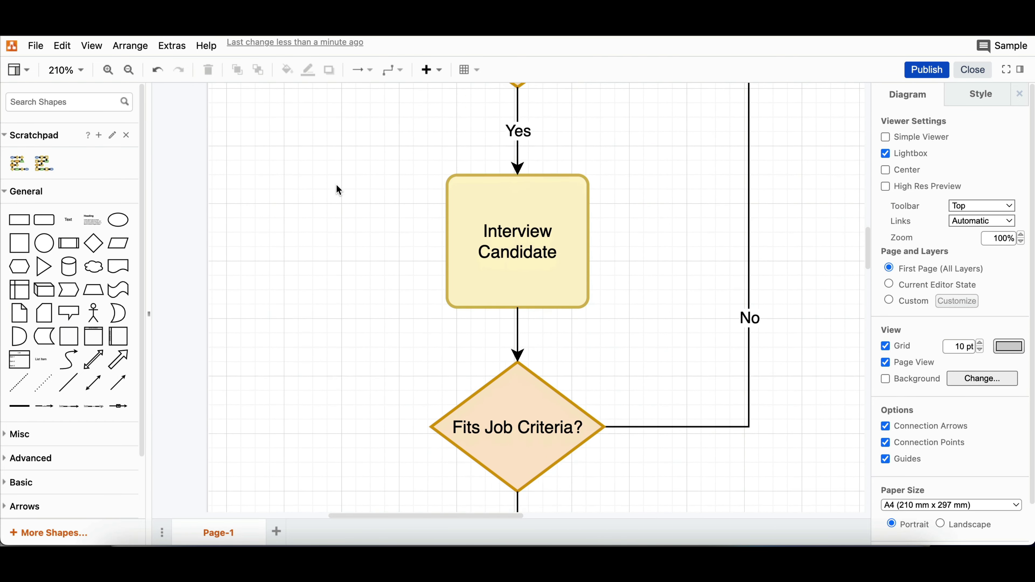
pyautogui.scroll(-8, 337, 185)
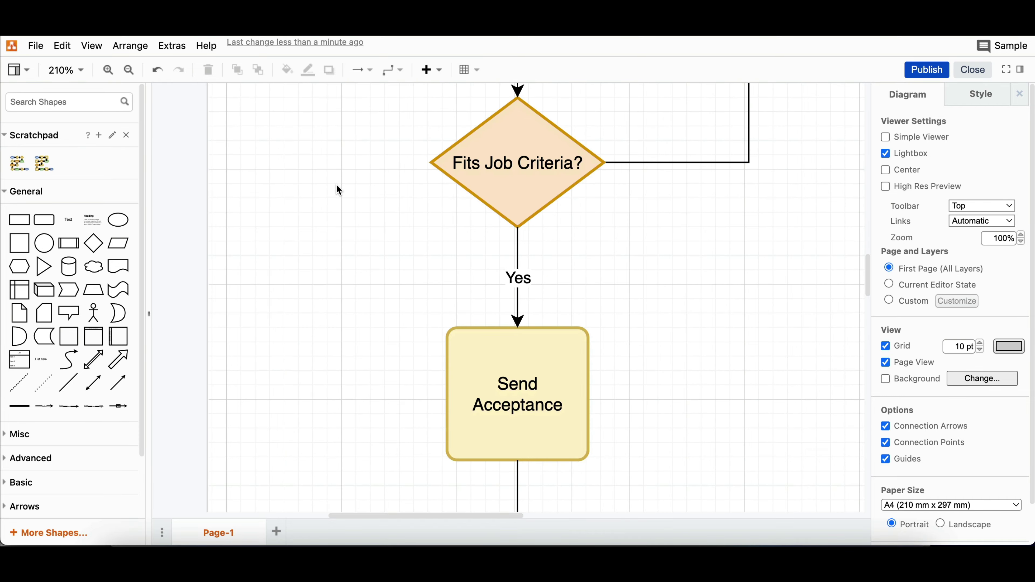
pyautogui.scroll(-8, 338, 189)
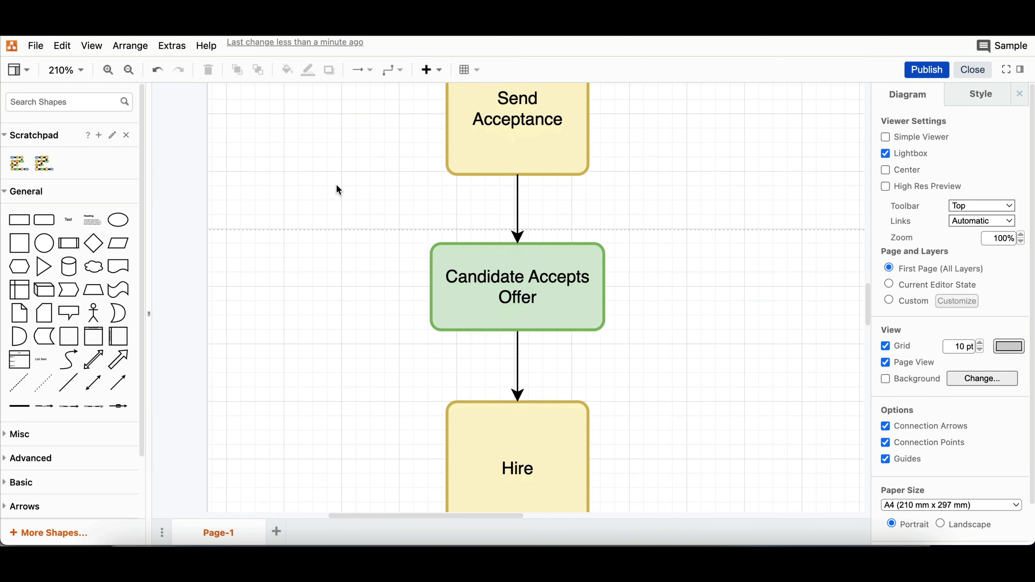
pyautogui.scroll(-8, 338, 190)
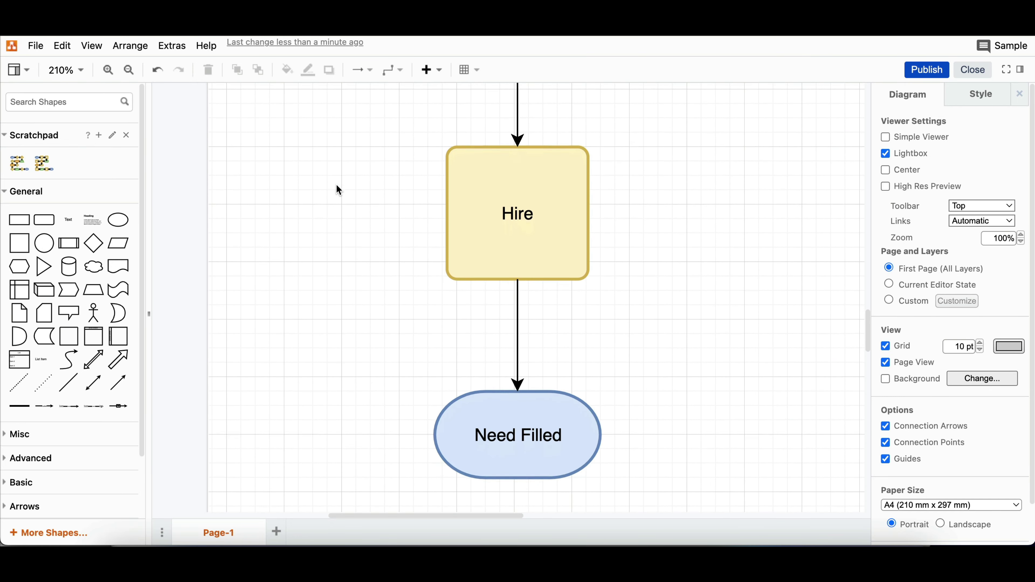
pyautogui.scroll(-4, 338, 190)
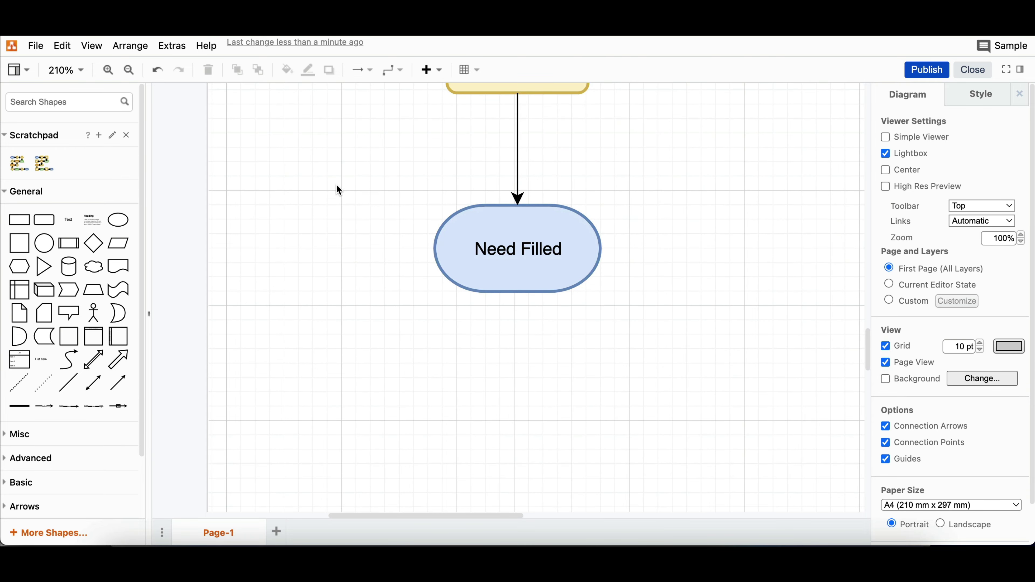
pyautogui.scroll(-2, 338, 190)
pyautogui.scroll(-10, 339, 190)
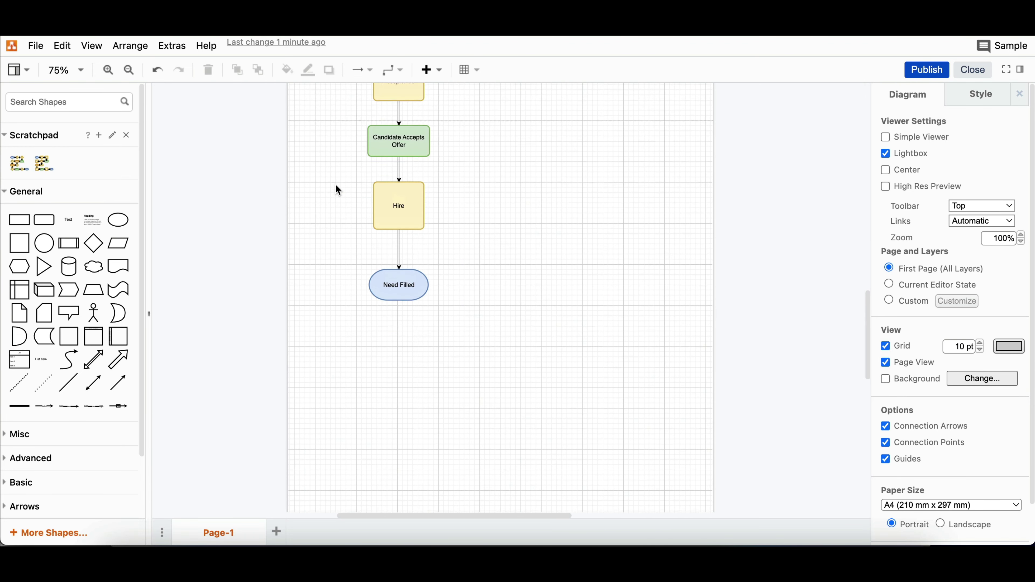
pyautogui.scroll(1, 338, 190)
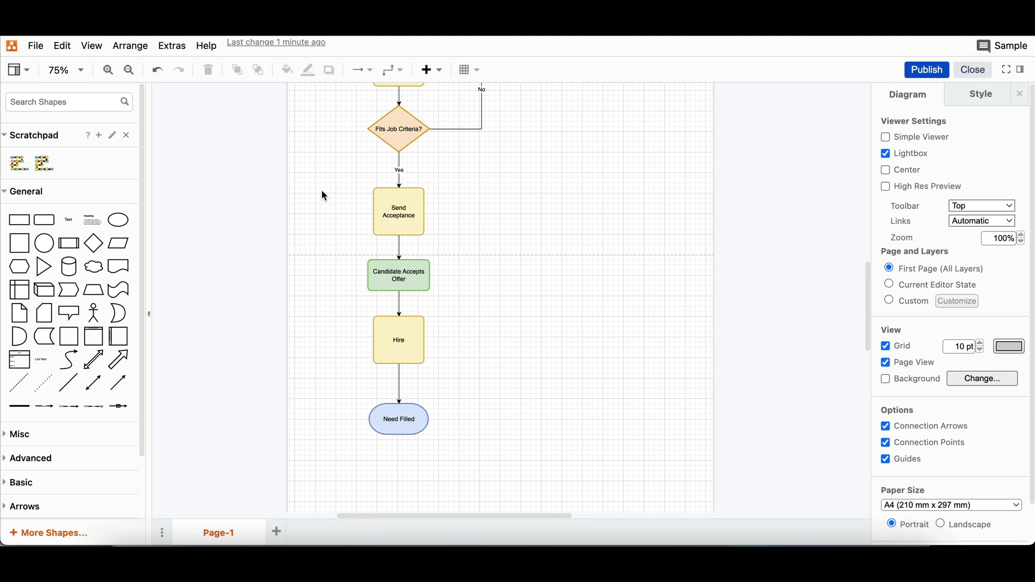
pyautogui.scroll(-5, 324, 196)
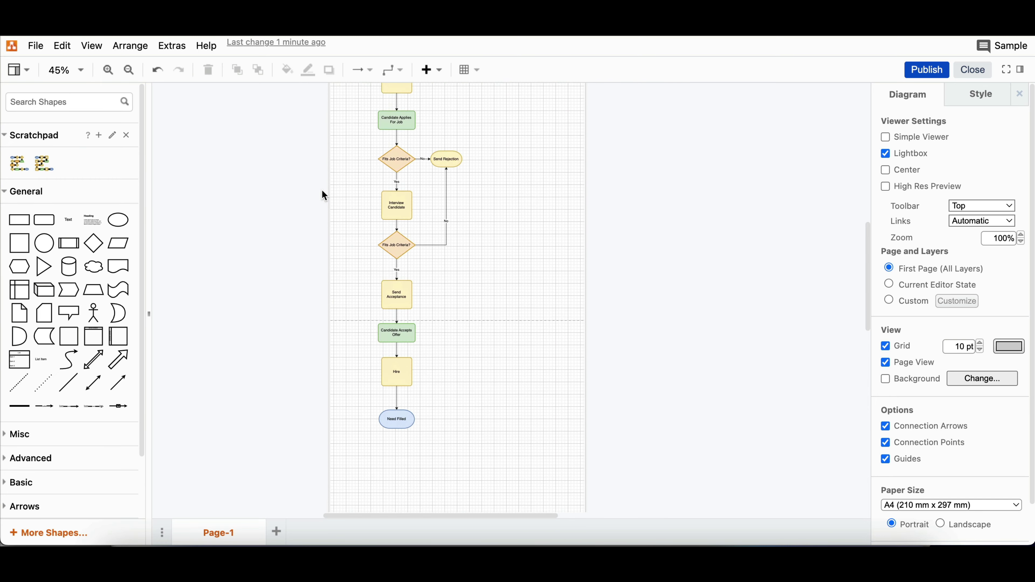
pyautogui.scroll(5, 324, 196)
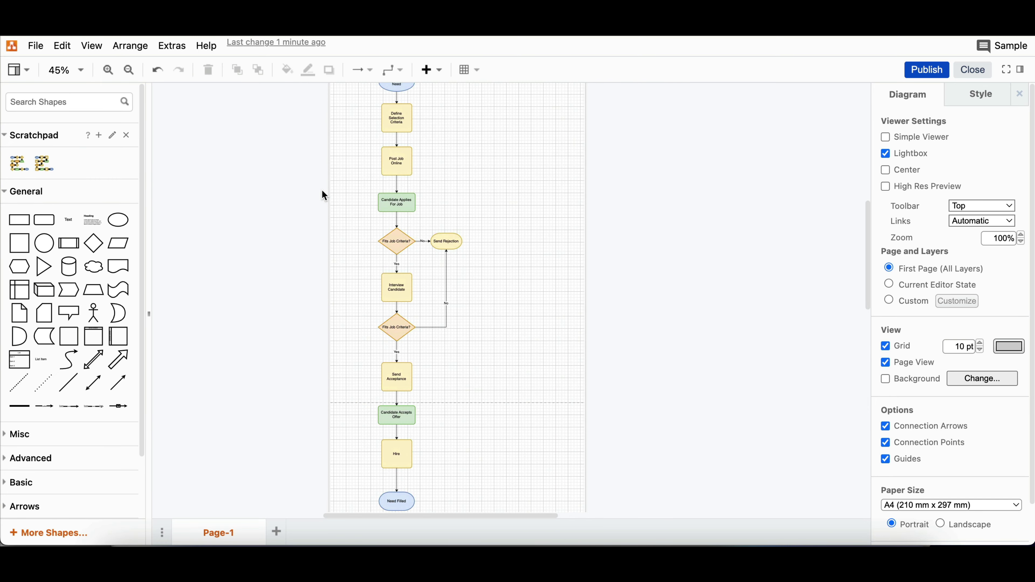
pyautogui.scroll(-1, 323, 196)
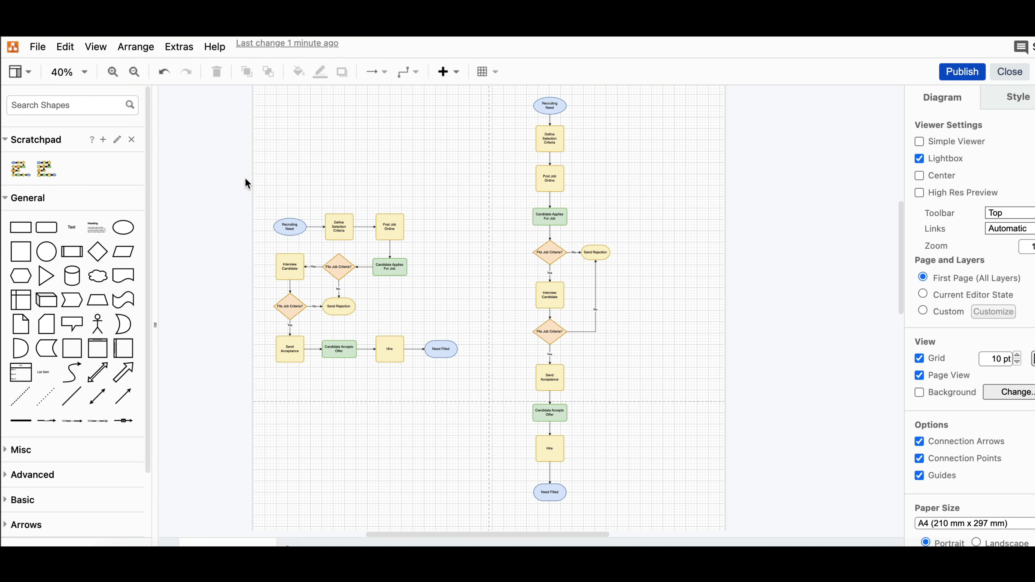
pyautogui.scroll(3, 245, 177)
pyautogui.scroll(3, 261, 174)
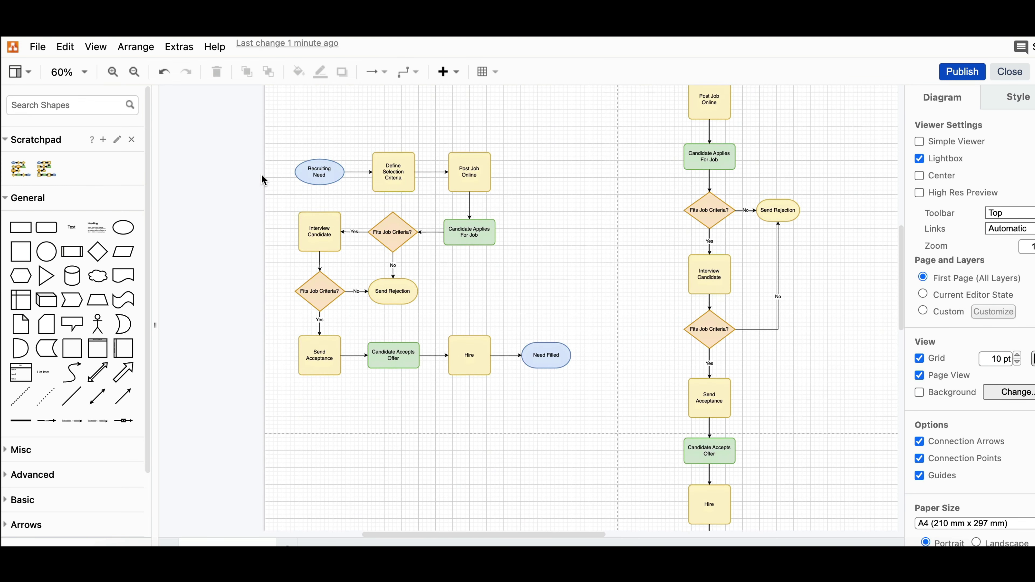
pyautogui.scroll(5, 261, 175)
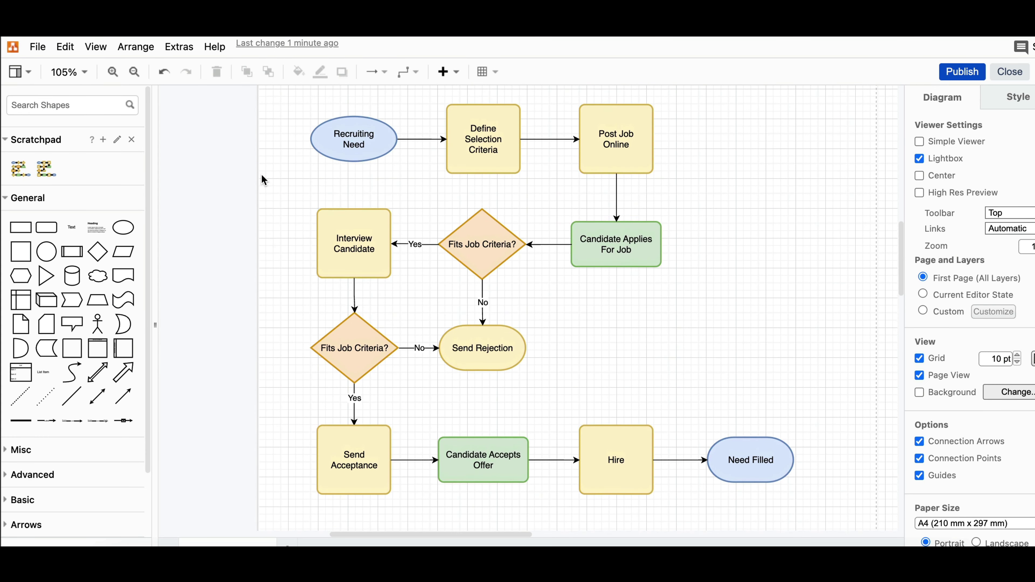
pyautogui.scroll(1, 262, 179)
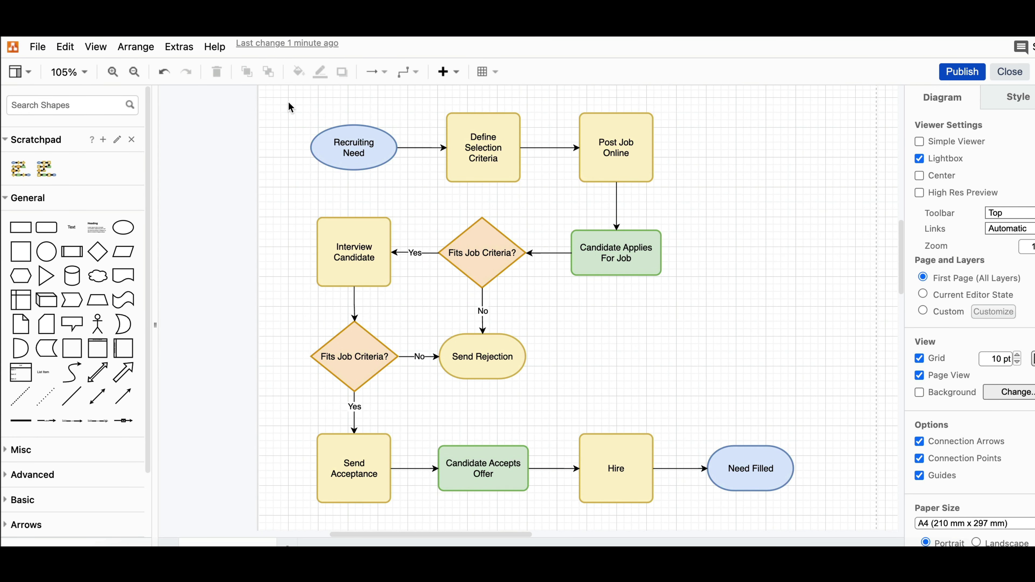